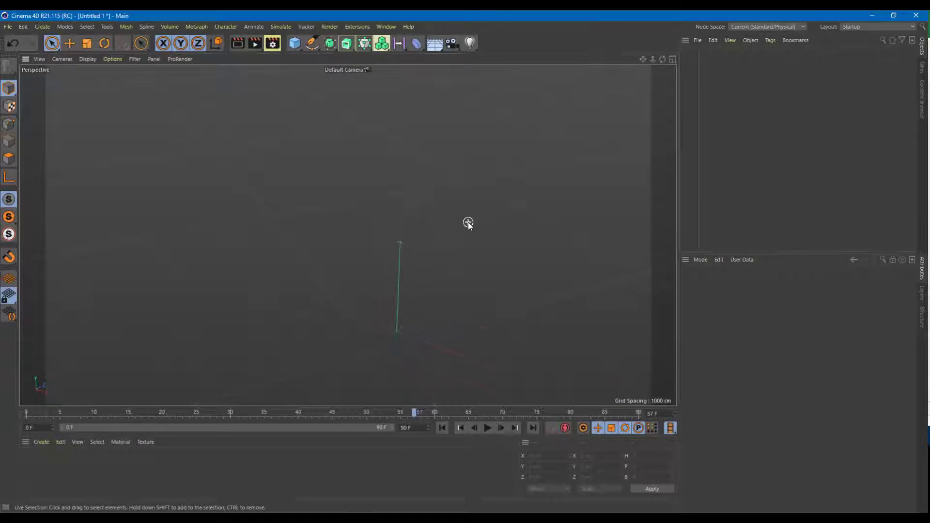
Add a cube primitive to the scene.
{"action": "scroll", "coordinate": [468, 222], "scroll_direction": "down", "scroll_amount": 3}
{"action": "middle_click_drag", "start_coordinate": [509, 220], "coordinate": [446, 213], "text": "alt"}
{"action": "left_click_drag", "start_coordinate": [446, 214], "coordinate": [409, 199], "text": "alt"}
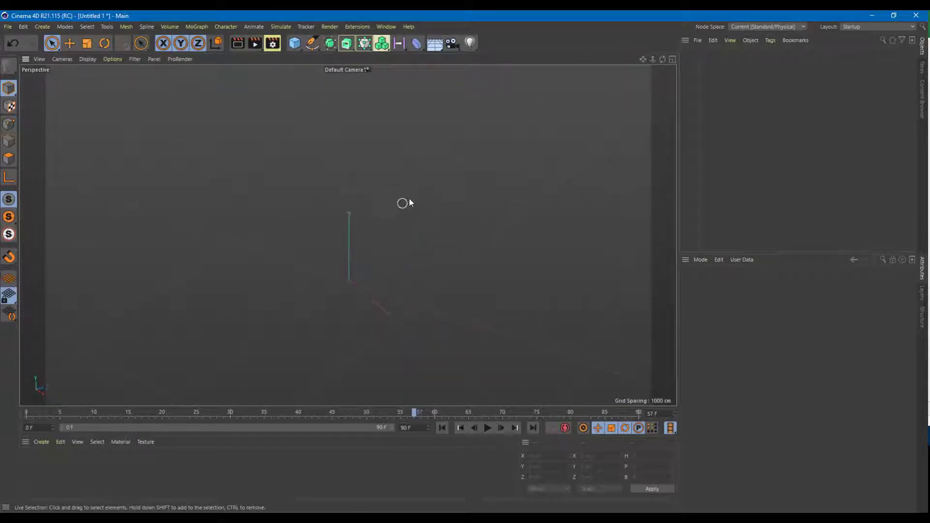
{"action": "left_click", "coordinate": [437, 190]}
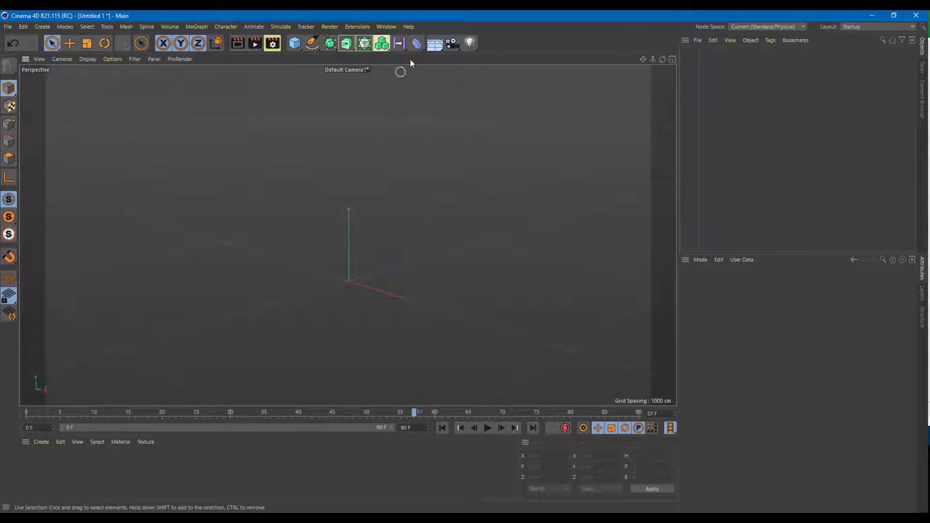
{"action": "left_click", "coordinate": [293, 44]}
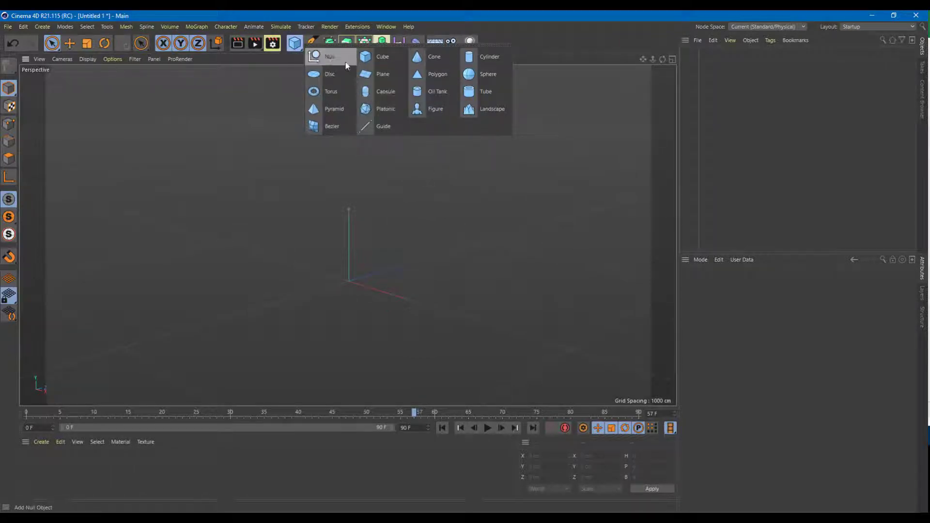
{"action": "left_click", "coordinate": [374, 57]}
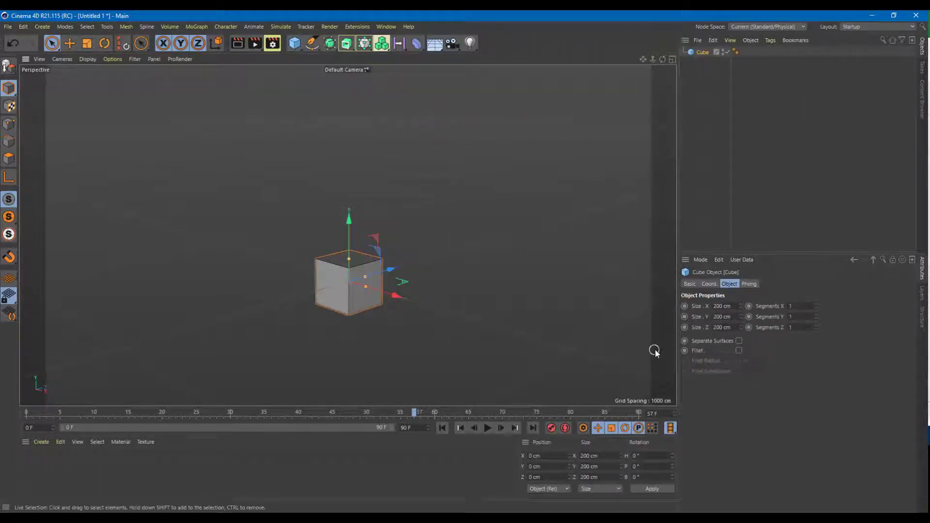
Set the cube's X, Y and Z segments to 20 each.
{"action": "left_click", "coordinate": [794, 306]}
{"action": "type", "text": "20"}
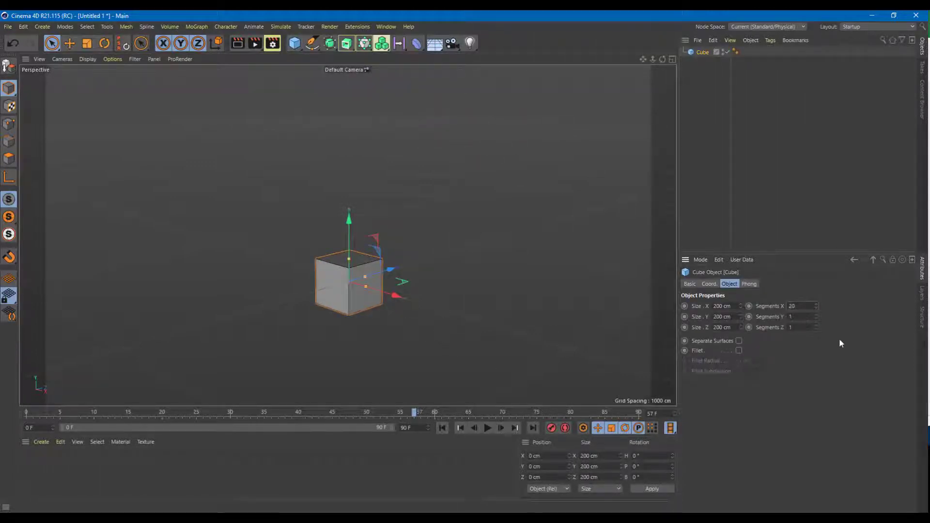
{"action": "type", "text": "20"}
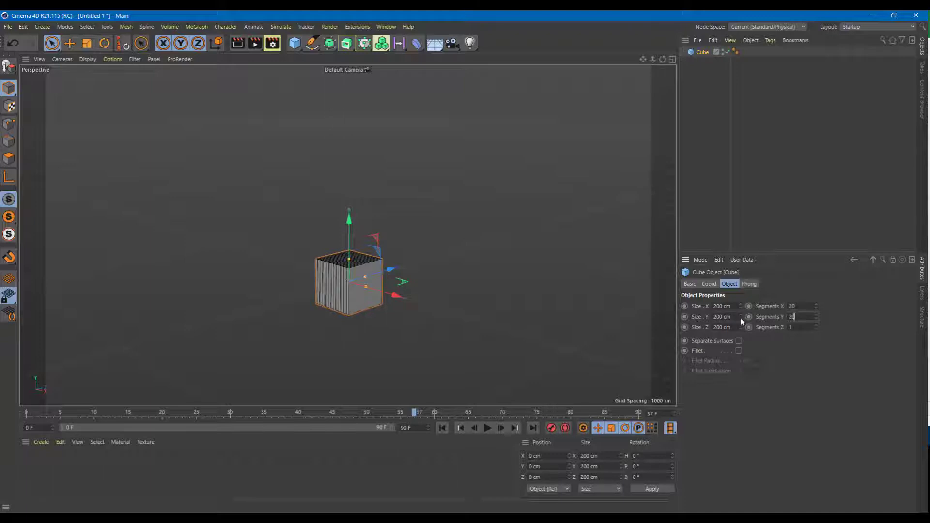
{"action": "type", "text": "20"}
{"action": "key", "text": "Return"}
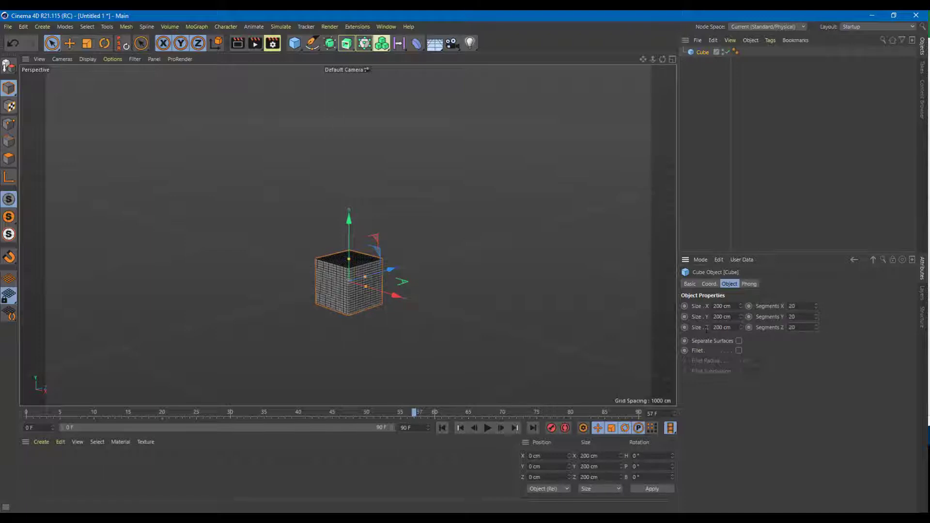
Raise the cube along the Y axis to about 475 cm.
{"action": "scroll", "coordinate": [371, 304], "scroll_direction": "up", "scroll_amount": 5}
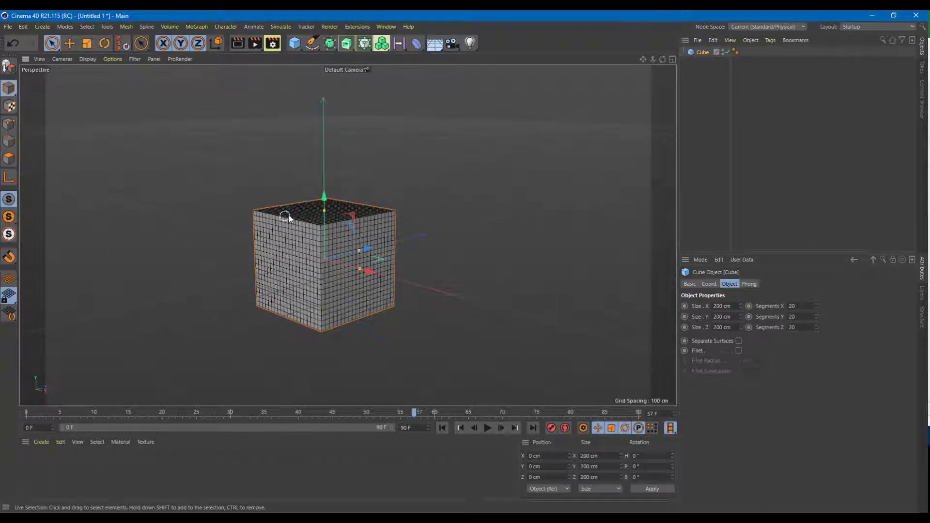
{"action": "left_click_drag", "start_coordinate": [325, 198], "coordinate": [346, 79]}
{"action": "middle_click_drag", "start_coordinate": [422, 129], "coordinate": [448, 219], "text": "alt"}
{"action": "left_click_drag", "start_coordinate": [348, 165], "coordinate": [349, 44]}
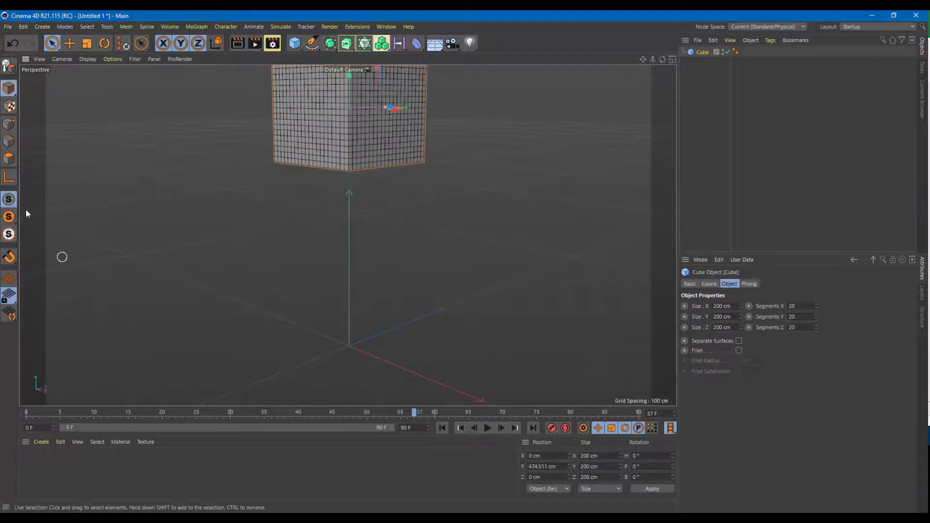
Scale the cube down uniformly to about 142 cm per side.
{"action": "scroll", "coordinate": [311, 138], "scroll_direction": "down", "scroll_amount": 4}
{"action": "middle_click_drag", "start_coordinate": [352, 183], "coordinate": [354, 196], "text": "alt"}
{"action": "left_click", "coordinate": [87, 44]}
{"action": "left_click_drag", "start_coordinate": [333, 87], "coordinate": [333, 27]}
{"action": "left_click_drag", "start_coordinate": [340, 90], "coordinate": [335, 127]}
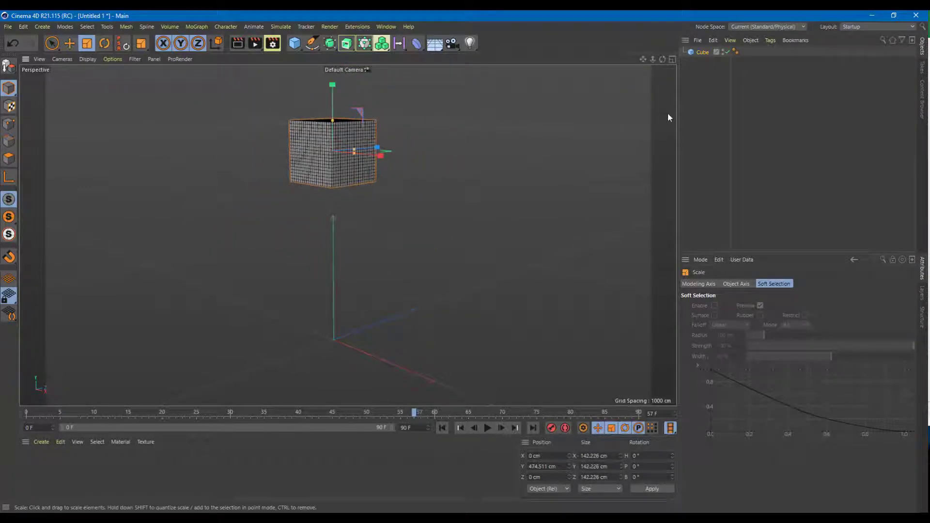
Make the cube editable and stretch it along the Y axis to about 465 cm tall.
{"action": "left_click", "coordinate": [696, 52]}
{"action": "key", "text": "c"}
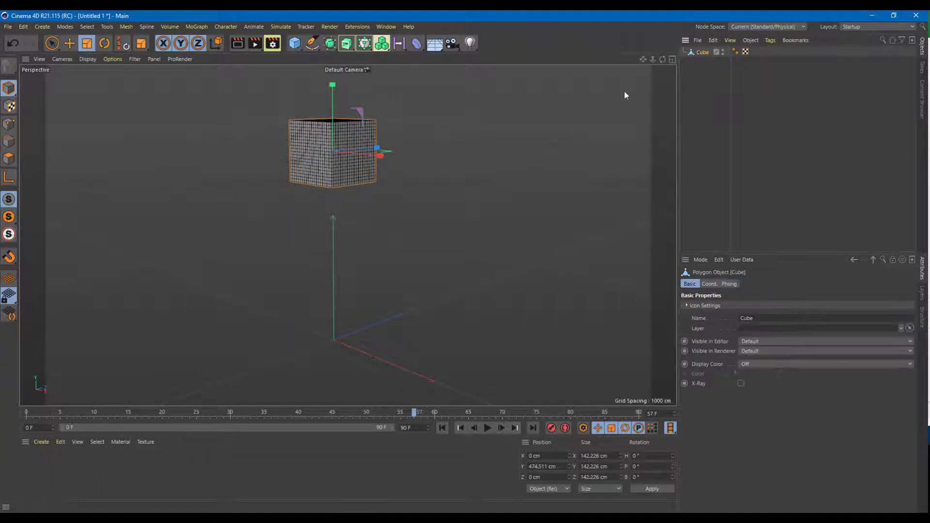
{"action": "left_click_drag", "start_coordinate": [332, 85], "coordinate": [332, 13]}
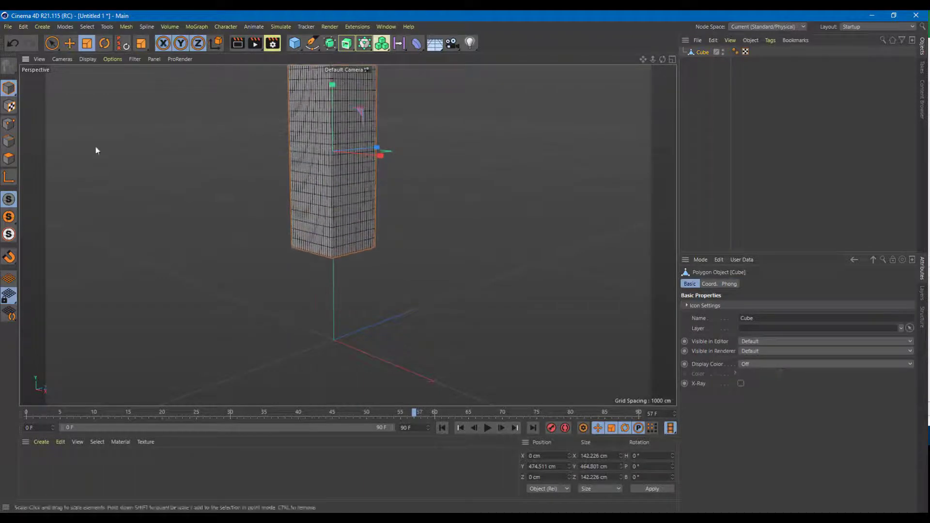
Lower the stretched cube along the Y axis to about 244 cm.
{"action": "left_click", "coordinate": [51, 42]}
{"action": "left_click_drag", "start_coordinate": [333, 91], "coordinate": [333, 178]}
Duplicate the tall cube twice along the X axis, placing the copies at about 254 cm and 492 cm.
{"action": "left_click_drag", "start_coordinate": [345, 209], "coordinate": [501, 185], "text": "alt"}
{"action": "left_click_drag", "start_coordinate": [334, 183], "coordinate": [446, 265]}
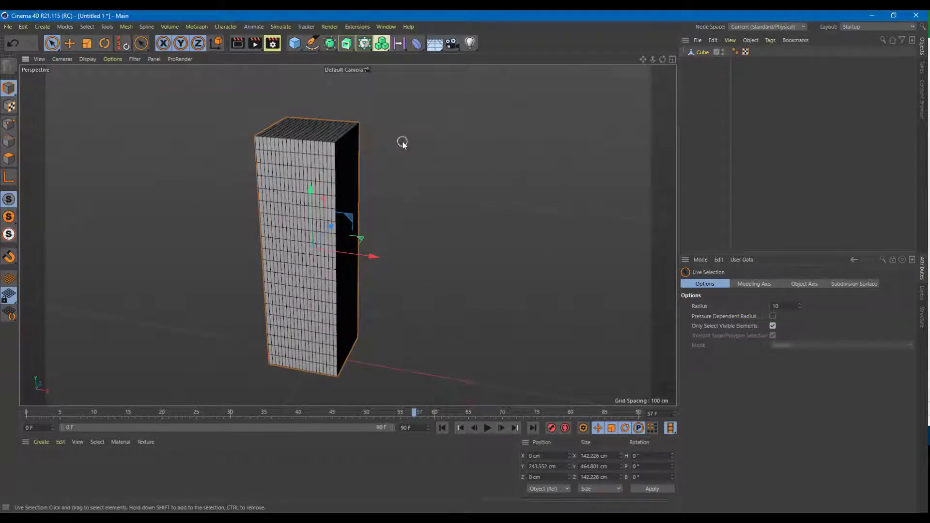
{"action": "left_click_drag", "start_coordinate": [397, 139], "coordinate": [385, 186], "text": "alt"}
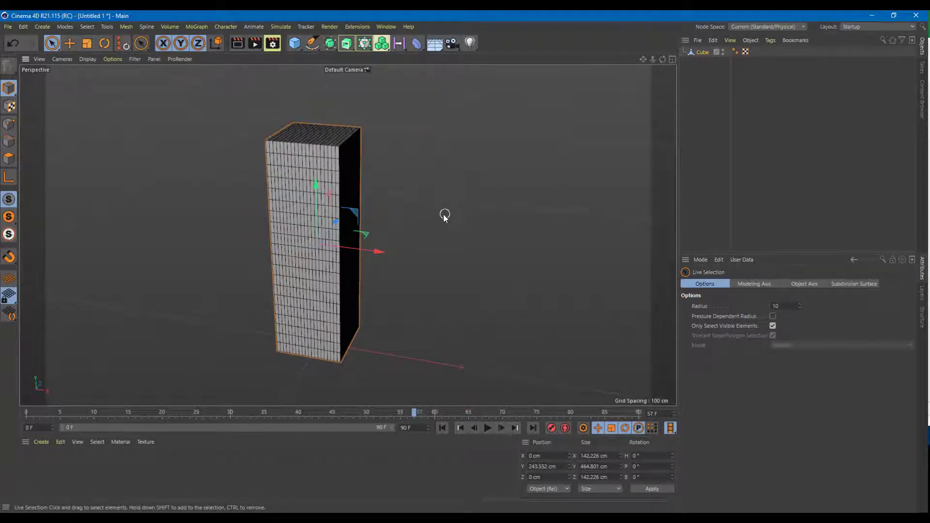
{"action": "scroll", "coordinate": [384, 254], "scroll_direction": "down", "scroll_amount": 3}
{"action": "middle_click_drag", "start_coordinate": [473, 239], "coordinate": [378, 220], "text": "alt"}
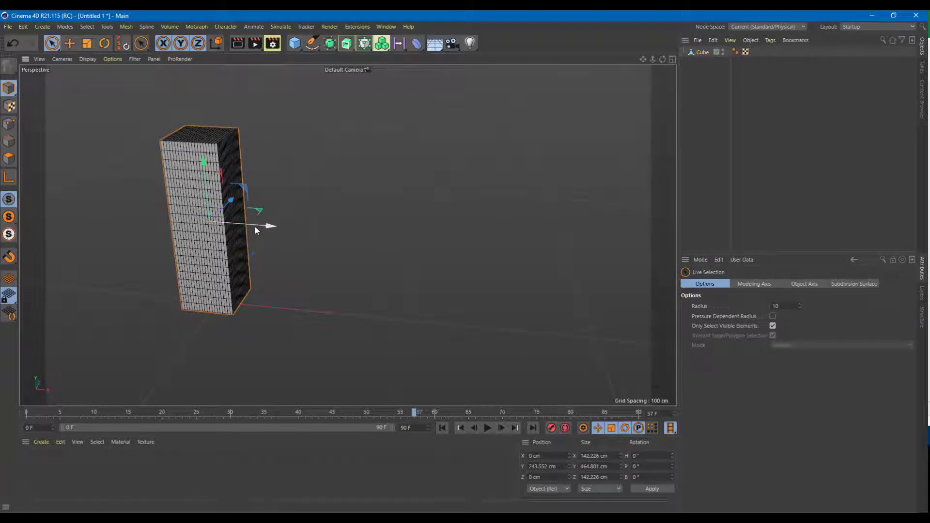
{"action": "left_click_drag", "start_coordinate": [255, 226], "coordinate": [446, 240], "text": "ctrl"}
{"action": "mouse_move", "coordinate": [520, 213]}
{"action": "left_mouse_down", "text": "alt"}
{"action": "mouse_move", "coordinate": [549, 210]}
{"action": "mouse_move", "coordinate": [511, 224]}
{"action": "left_mouse_up", "text": "alt"}
Add a Bulge, a Shear and a Taper deformer to the scene.
{"action": "left_click", "coordinate": [240, 182]}
{"action": "left_click", "coordinate": [415, 45]}
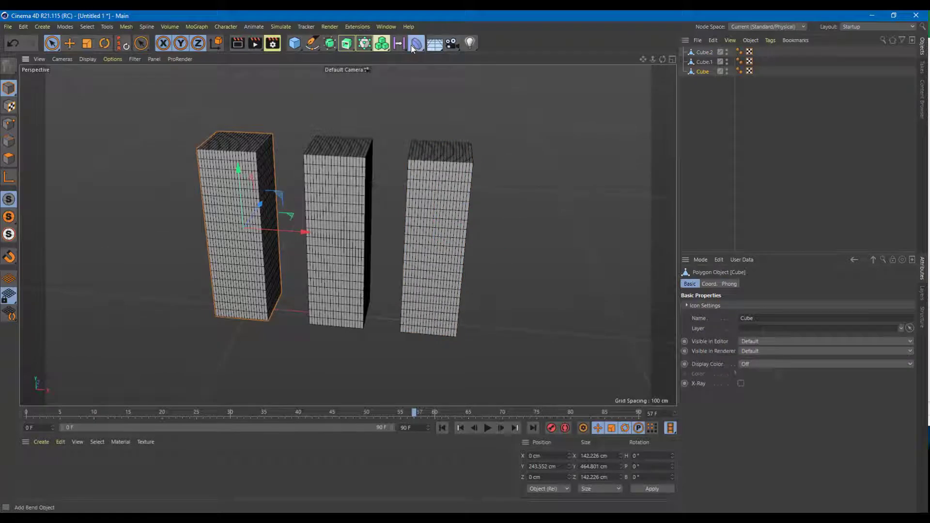
{"action": "left_click", "coordinate": [508, 55]}
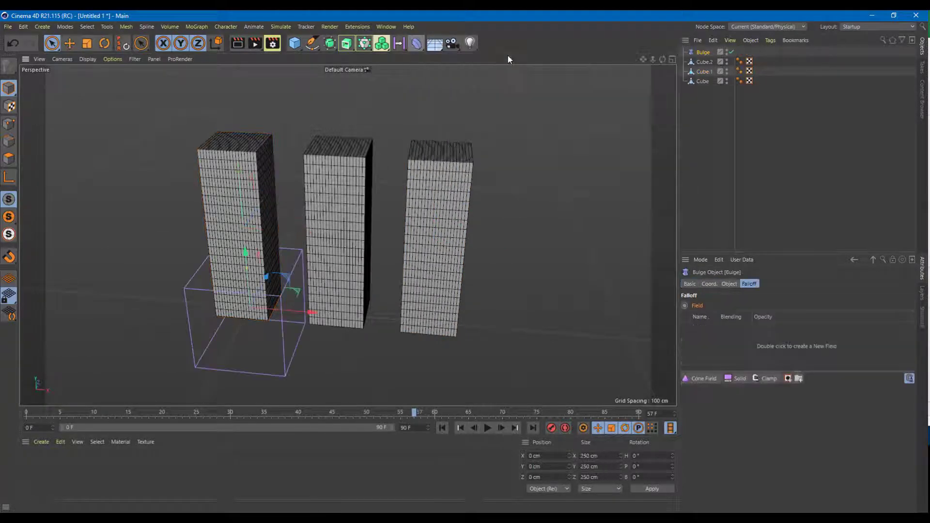
{"action": "left_click", "coordinate": [341, 193]}
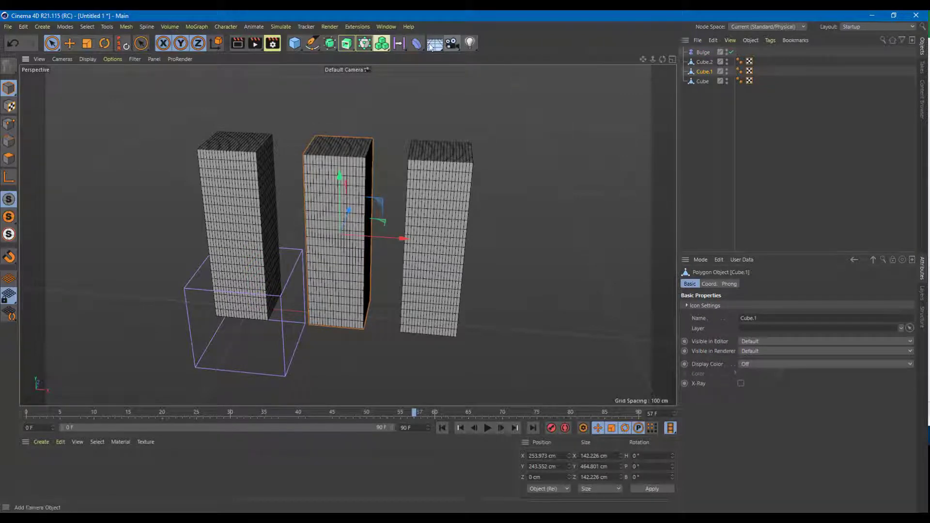
{"action": "left_click", "coordinate": [417, 45]}
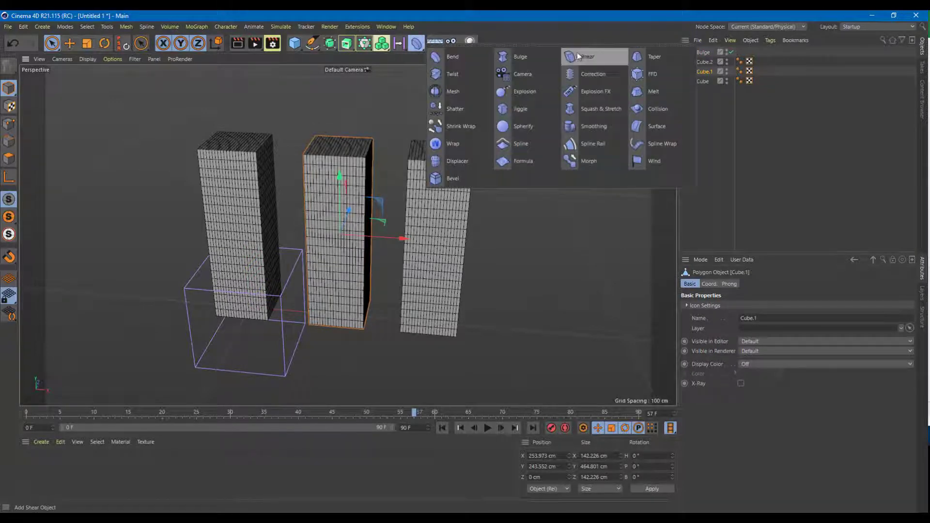
{"action": "left_click", "coordinate": [587, 57]}
{"action": "left_click", "coordinate": [458, 173]}
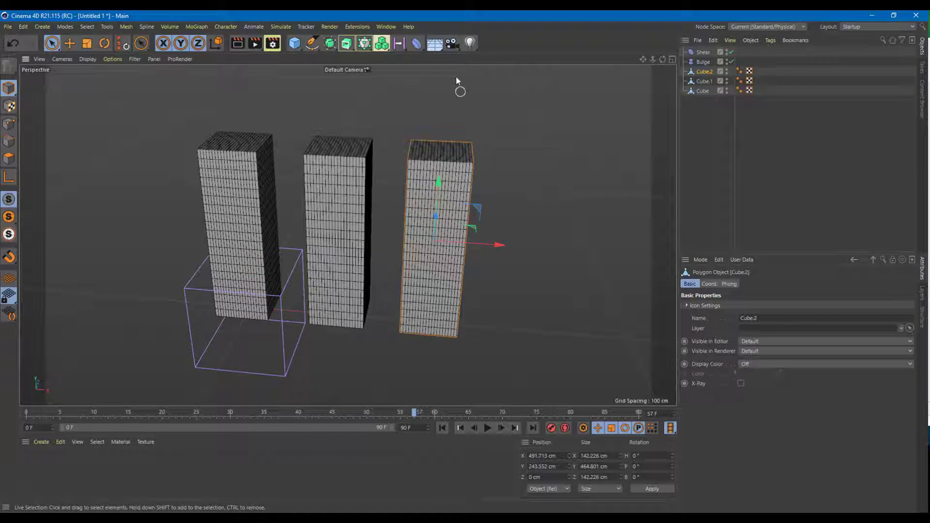
{"action": "left_click", "coordinate": [417, 45]}
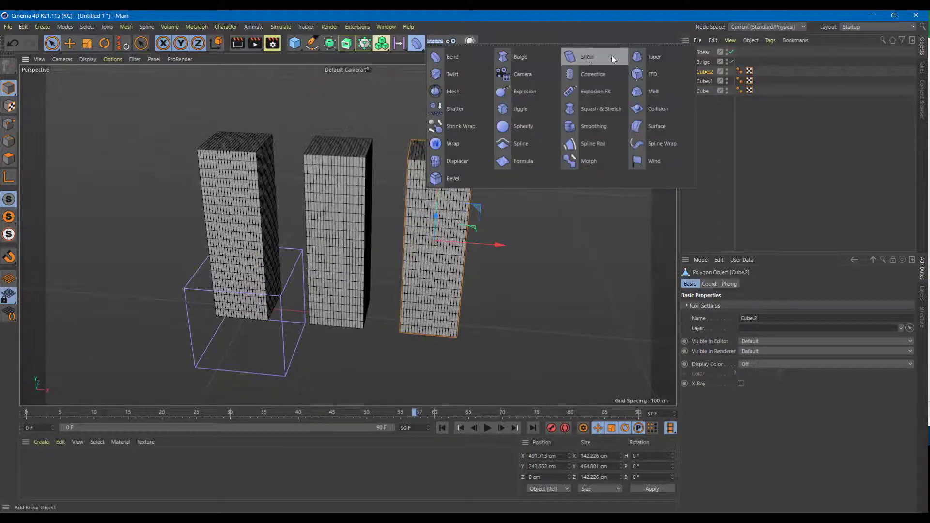
{"action": "left_click", "coordinate": [661, 55]}
Nest each deformer under its own cube: Taper under Cube, Shear under Cube.1 and Bulge under Cube.2.
{"action": "left_click", "coordinate": [705, 91]}
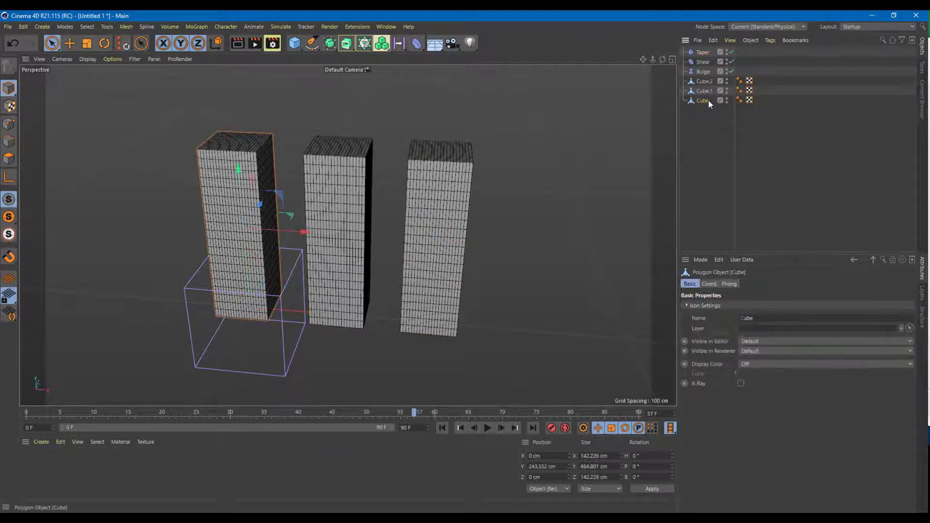
{"action": "left_click", "coordinate": [705, 82]}
{"action": "left_click", "coordinate": [707, 81]}
{"action": "left_click", "coordinate": [702, 100]}
{"action": "left_click_drag", "start_coordinate": [704, 100], "coordinate": [703, 101]}
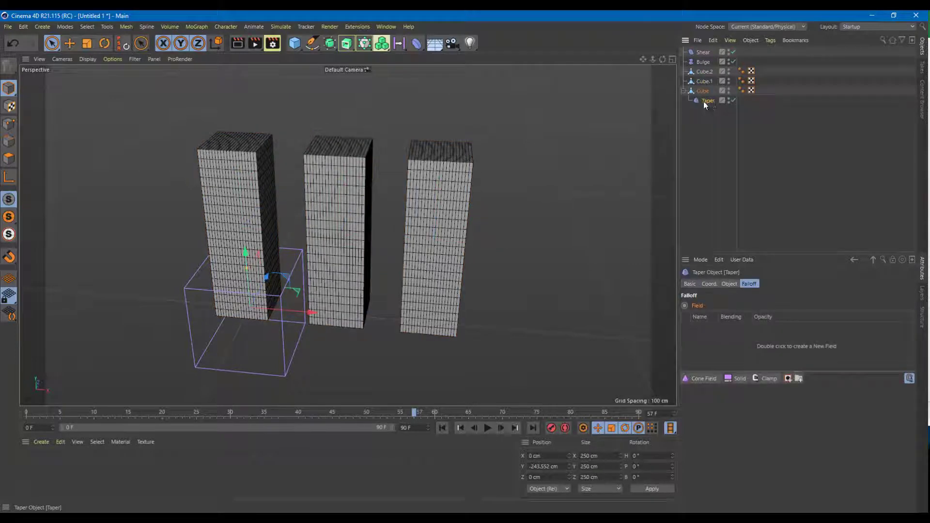
{"action": "left_click_drag", "start_coordinate": [706, 54], "coordinate": [707, 82]}
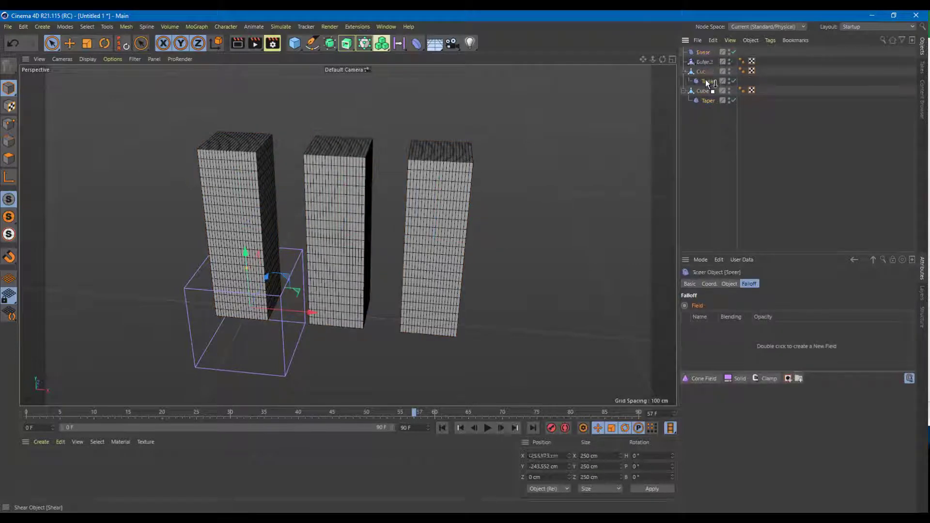
{"action": "left_click_drag", "start_coordinate": [703, 51], "coordinate": [702, 62]}
Fit the Taper deformer to its parent cube.
{"action": "left_click", "coordinate": [709, 101]}
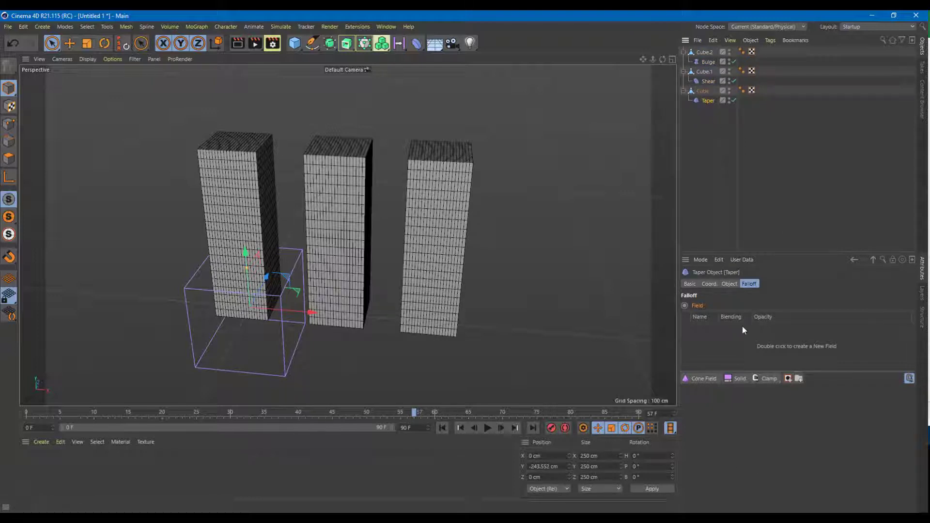
{"action": "left_click", "coordinate": [704, 284]}
{"action": "left_click", "coordinate": [691, 284]}
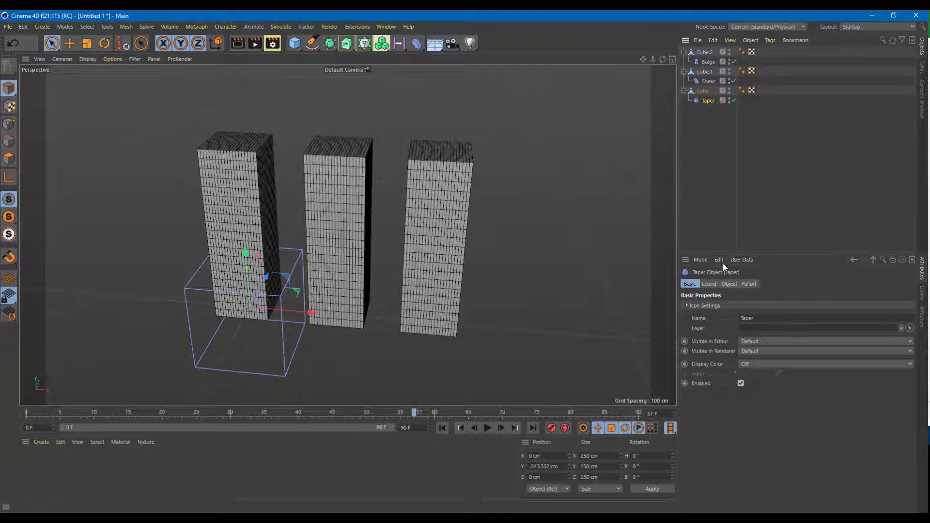
{"action": "left_click", "coordinate": [713, 284]}
{"action": "left_click", "coordinate": [727, 283]}
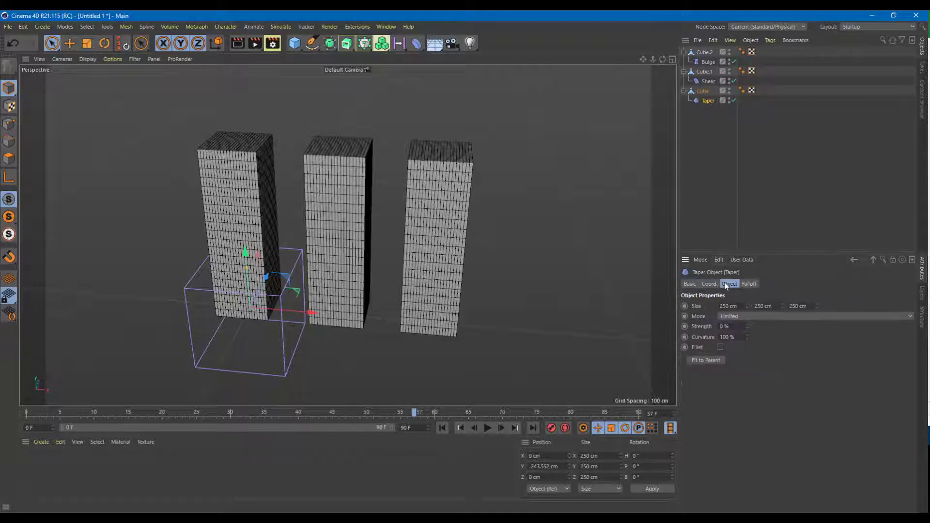
{"action": "left_click", "coordinate": [712, 362]}
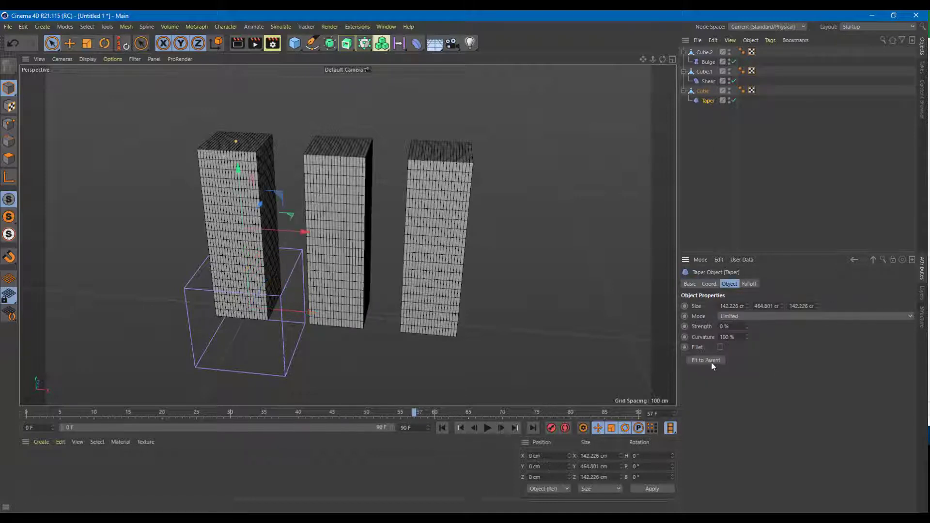
Fit the Shear and Bulge deformers to their parent cubes.
{"action": "left_click", "coordinate": [708, 80]}
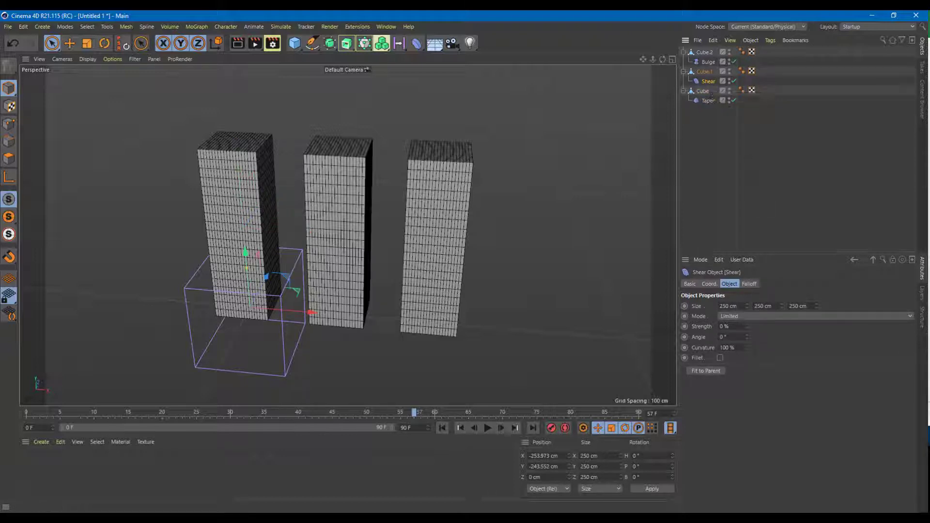
{"action": "left_click", "coordinate": [717, 373]}
{"action": "left_click", "coordinate": [710, 61]}
{"action": "left_click", "coordinate": [711, 358]}
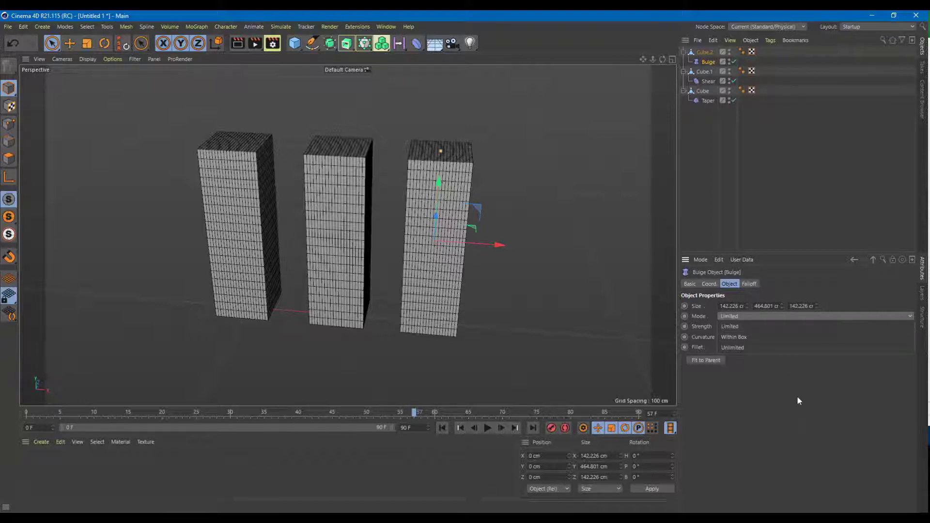
Set the Bulge deformer's strength to about 38% and its curvature to about 351%.
{"action": "mouse_move", "coordinate": [441, 151]}
{"action": "left_mouse_down"}
{"action": "mouse_move", "coordinate": [477, 152]}
{"action": "mouse_move", "coordinate": [428, 150]}
{"action": "mouse_move", "coordinate": [561, 153]}
{"action": "mouse_move", "coordinate": [431, 150]}
{"action": "left_mouse_up"}
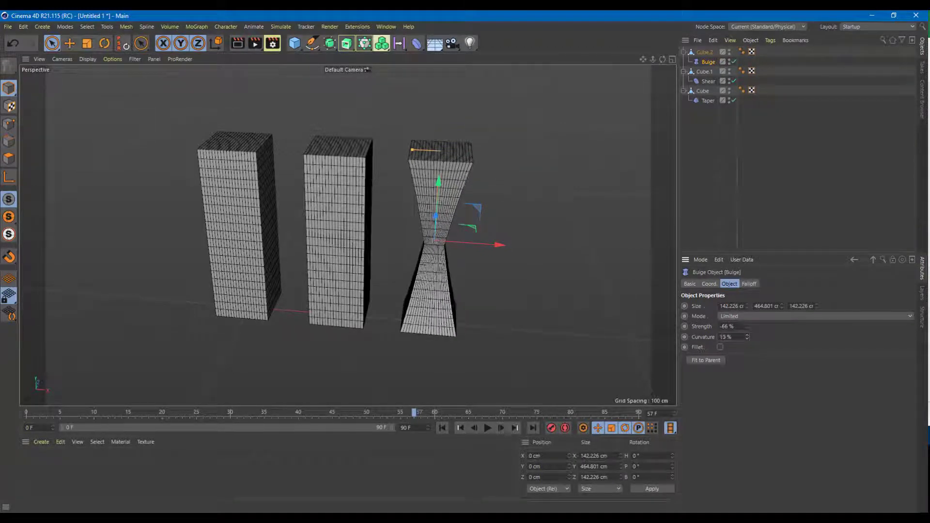
{"action": "left_click_drag", "start_coordinate": [748, 337], "coordinate": [747, 289]}
{"action": "left_click_drag", "start_coordinate": [776, 337], "coordinate": [783, 337]}
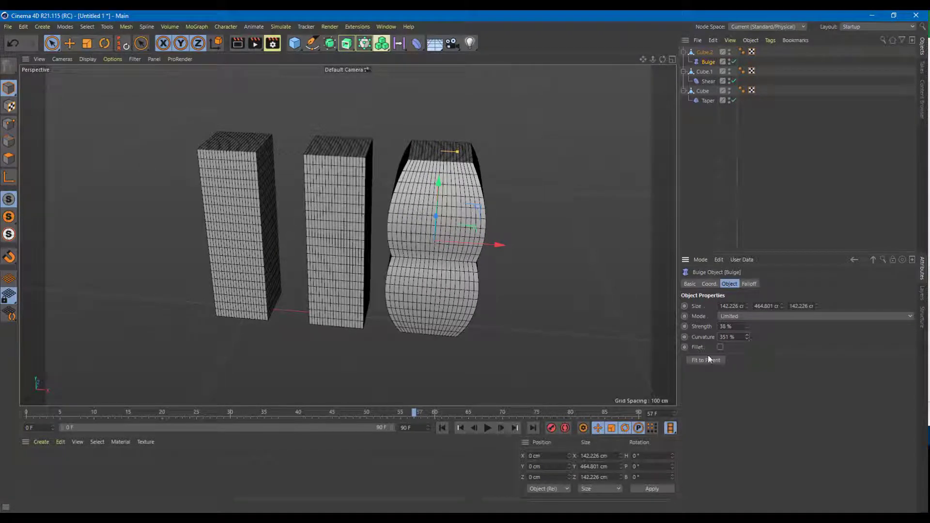
Try the Bulge deformer's Unlimited, Within Box and Limited modes with the deformer raised to about Y 156 cm.
{"action": "left_click", "coordinate": [782, 315]}
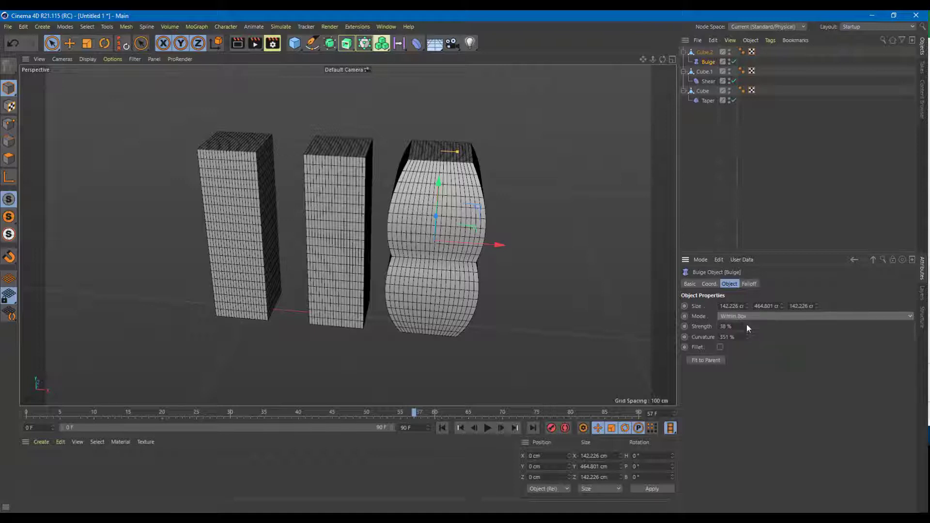
{"action": "left_click", "coordinate": [748, 347]}
{"action": "left_click", "coordinate": [748, 318]}
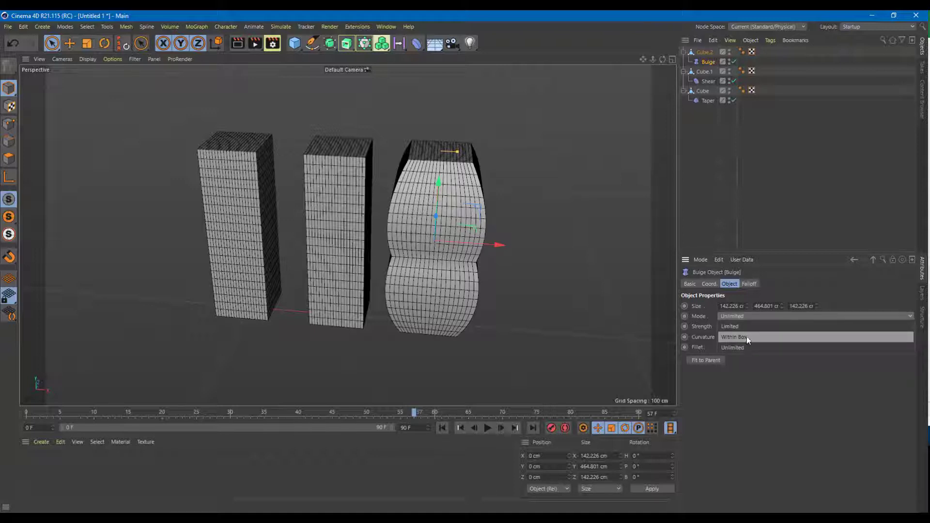
{"action": "left_click", "coordinate": [746, 337]}
{"action": "left_click_drag", "start_coordinate": [436, 186], "coordinate": [514, 194]}
{"action": "left_click", "coordinate": [740, 318]}
{"action": "left_click", "coordinate": [746, 326]}
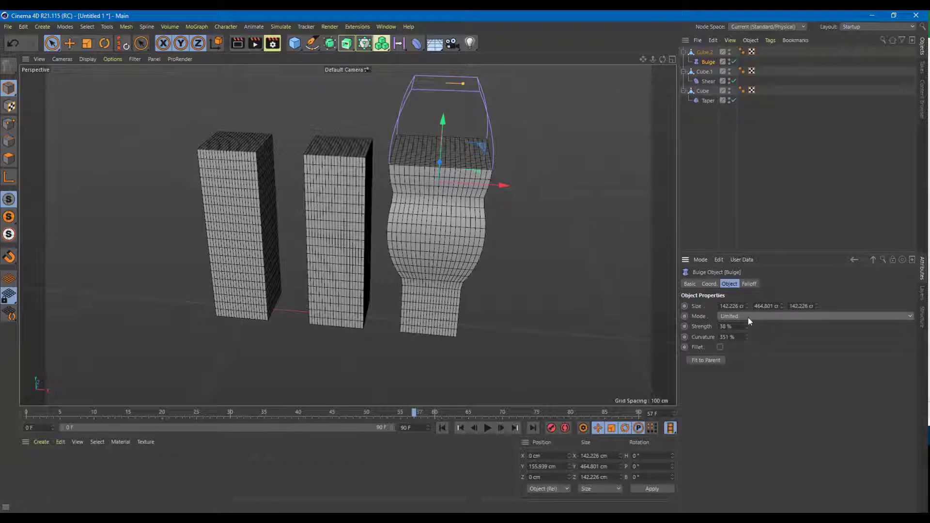
Set the Bulge mode to Unlimited and raise the deformer to about Y 221 cm.
{"action": "left_click", "coordinate": [910, 317]}
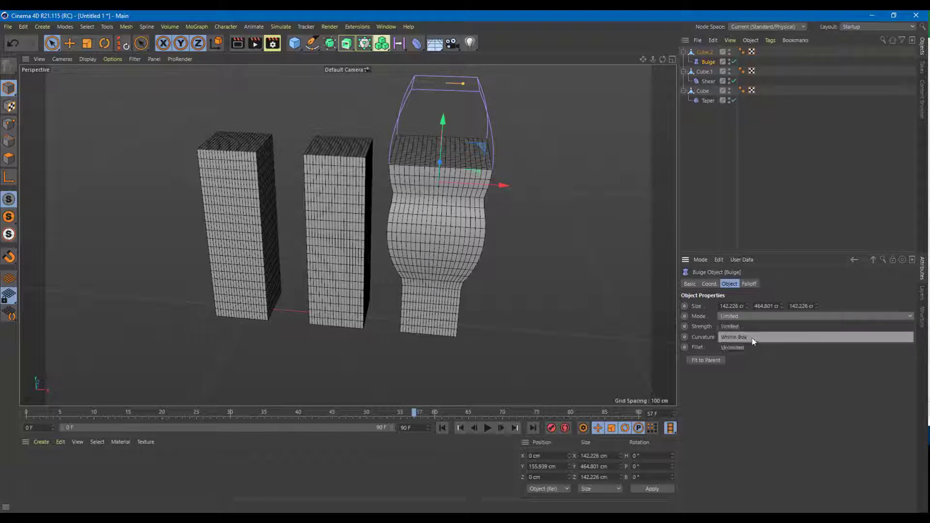
{"action": "left_click", "coordinate": [742, 346]}
{"action": "left_click_drag", "start_coordinate": [441, 144], "coordinate": [479, 99]}
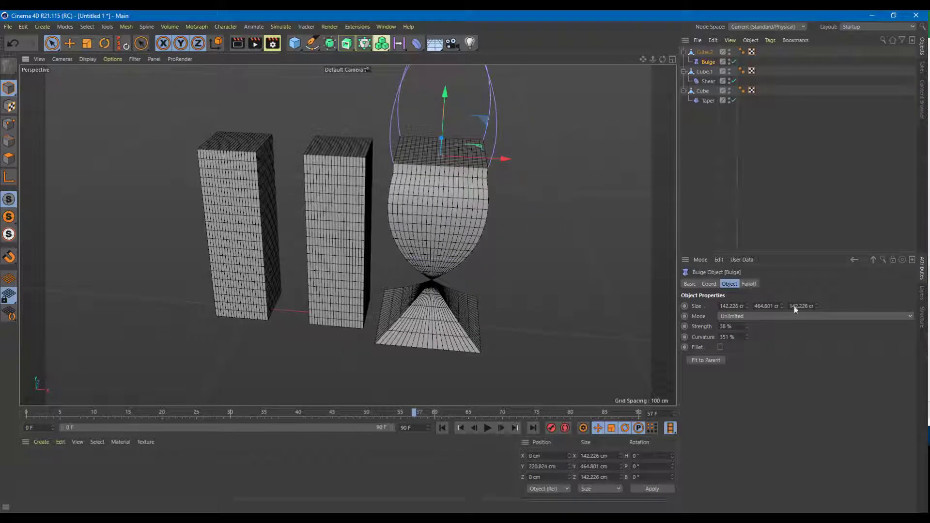
Set the Bulge deformer's mode to Limited and lower the deformer back down into its cube.
{"action": "left_click", "coordinate": [910, 317]}
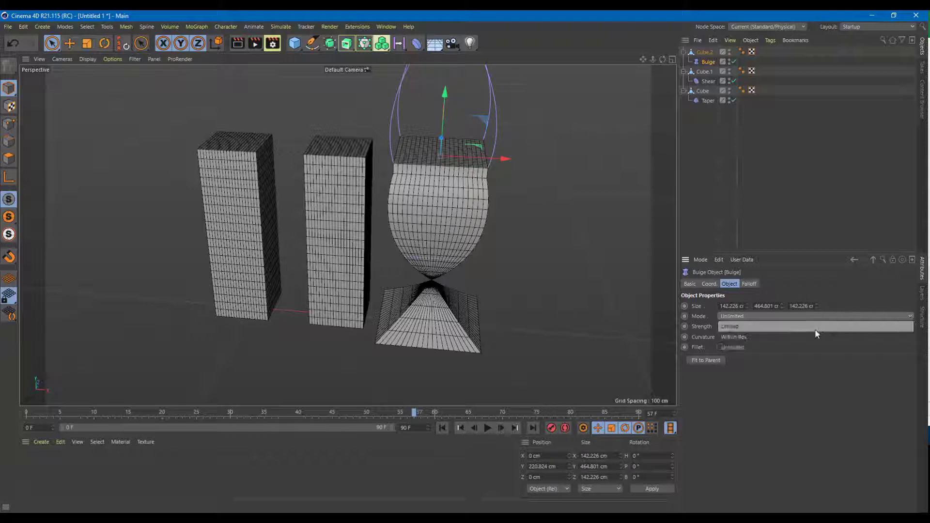
{"action": "left_click", "coordinate": [811, 329]}
{"action": "left_click_drag", "start_coordinate": [447, 94], "coordinate": [448, 182]}
Set the Shear deformer's strength to about -655% and its angle to about 452°.
{"action": "left_click", "coordinate": [708, 81]}
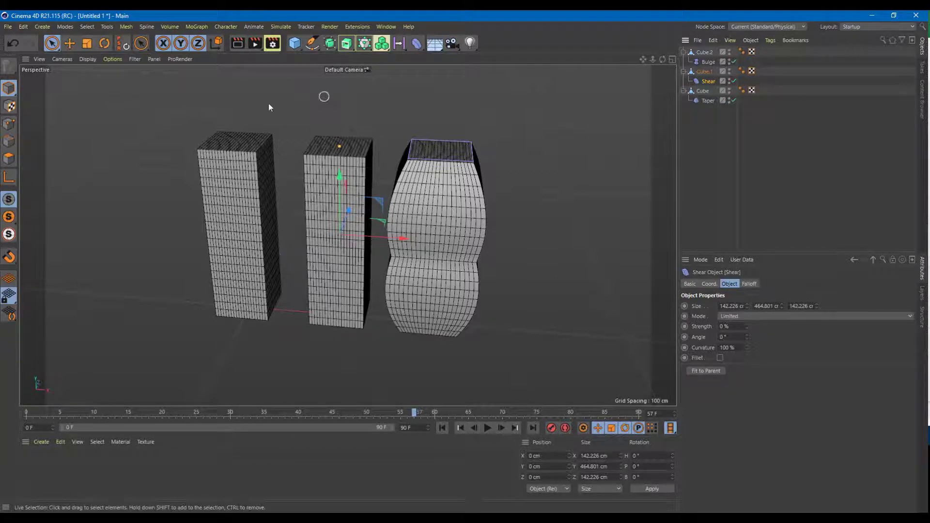
{"action": "left_click_drag", "start_coordinate": [747, 326], "coordinate": [862, 336]}
{"action": "left_click_drag", "start_coordinate": [748, 327], "coordinate": [630, 327]}
{"action": "left_click_drag", "start_coordinate": [451, 235], "coordinate": [629, 245], "text": "alt"}
{"action": "left_click_drag", "start_coordinate": [543, 286], "coordinate": [470, 298], "text": "alt"}
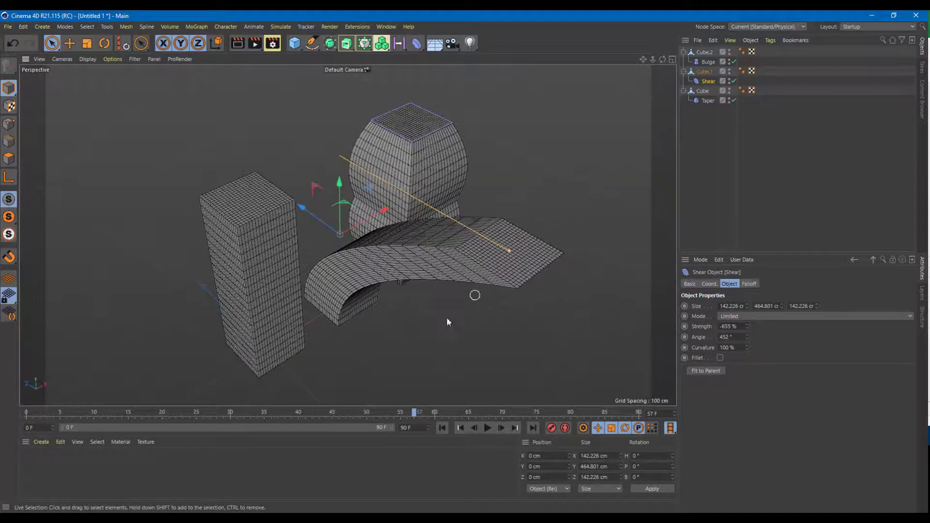
Adjust the Shear deformer's curvature to about 205%.
{"action": "left_click_drag", "start_coordinate": [746, 348], "coordinate": [746, 376]}
{"action": "left_click_drag", "start_coordinate": [747, 348], "coordinate": [747, 460]}
{"action": "left_click_drag", "start_coordinate": [746, 348], "coordinate": [746, 327]}
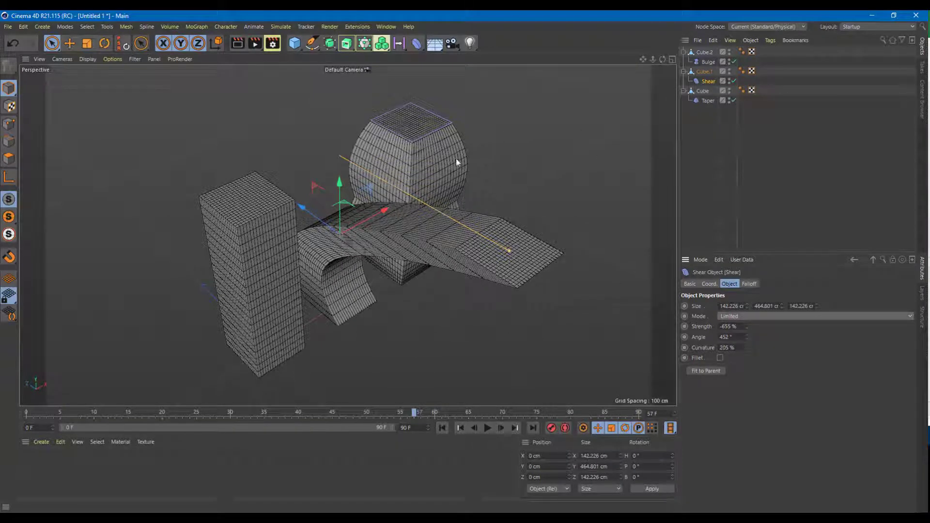
Set the Taper deformer's strength to about -138% and curvature to about 384%, and lower it to about Y -15 cm.
{"action": "left_click", "coordinate": [707, 100]}
{"action": "left_click_drag", "start_coordinate": [457, 311], "coordinate": [438, 288], "text": "alt"}
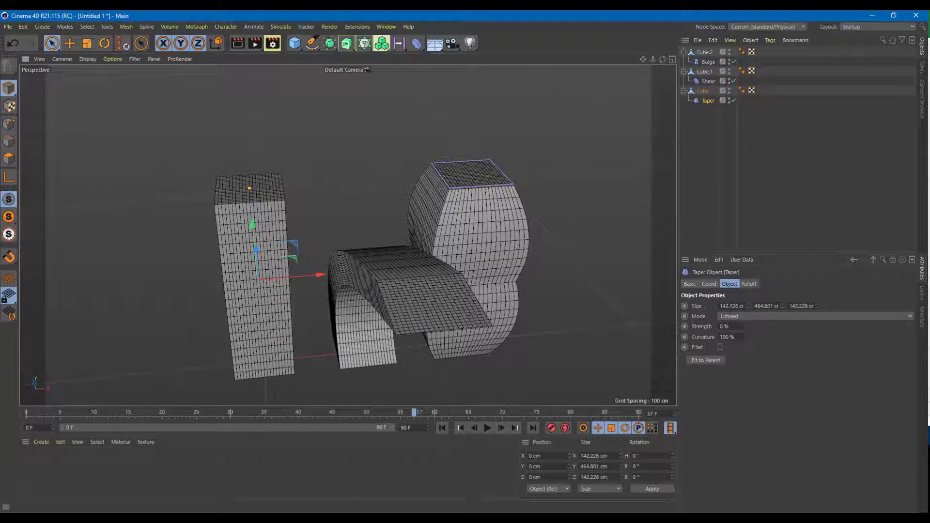
{"action": "left_click", "coordinate": [729, 317]}
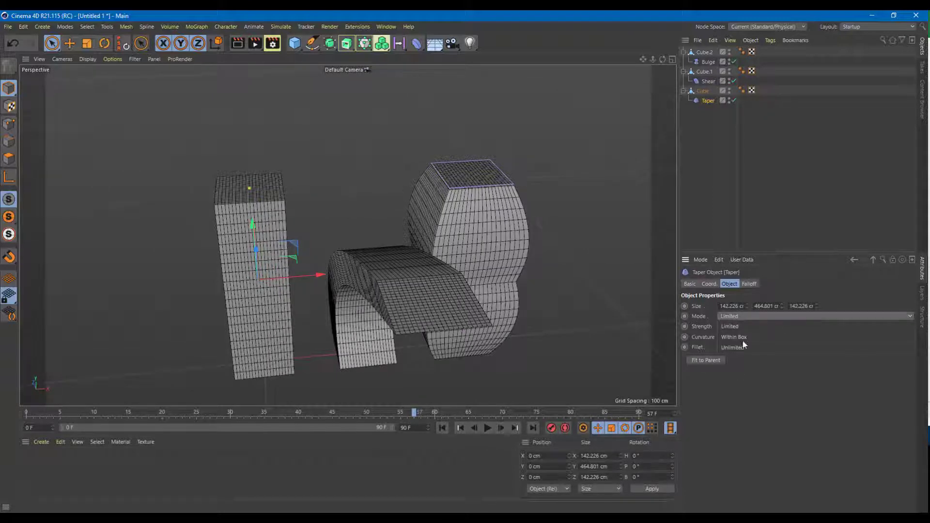
{"action": "left_click", "coordinate": [745, 317]}
{"action": "mouse_move", "coordinate": [747, 327]}
{"action": "left_mouse_down"}
{"action": "mouse_move", "coordinate": [760, 327]}
{"action": "mouse_move", "coordinate": [727, 327]}
{"action": "mouse_move", "coordinate": [775, 335]}
{"action": "mouse_move", "coordinate": [743, 337]}
{"action": "left_mouse_up"}
{"action": "mouse_move", "coordinate": [548, 334]}
{"action": "left_mouse_down", "text": "alt"}
{"action": "mouse_move", "coordinate": [547, 290]}
{"action": "mouse_move", "coordinate": [512, 339]}
{"action": "mouse_move", "coordinate": [502, 333]}
{"action": "left_mouse_up", "text": "alt"}
{"action": "mouse_move", "coordinate": [436, 193]}
{"action": "left_mouse_down", "text": "alt"}
{"action": "mouse_move", "coordinate": [508, 217]}
{"action": "mouse_move", "coordinate": [598, 170]}
{"action": "mouse_move", "coordinate": [407, 228]}
{"action": "mouse_move", "coordinate": [428, 198]}
{"action": "mouse_move", "coordinate": [435, 209]}
{"action": "mouse_move", "coordinate": [478, 218]}
{"action": "mouse_move", "coordinate": [464, 193]}
{"action": "mouse_move", "coordinate": [422, 254]}
{"action": "left_mouse_up", "text": "alt"}
{"action": "left_click_drag", "start_coordinate": [272, 237], "coordinate": [312, 233]}
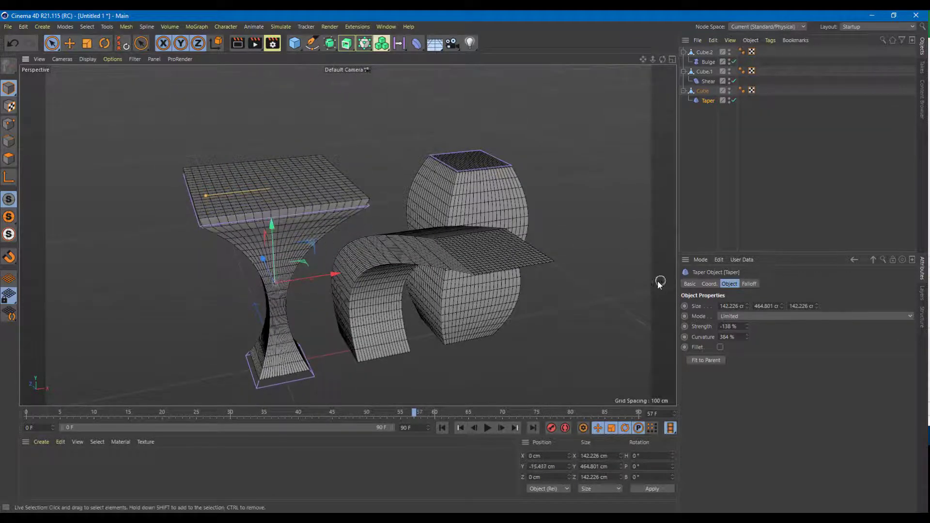